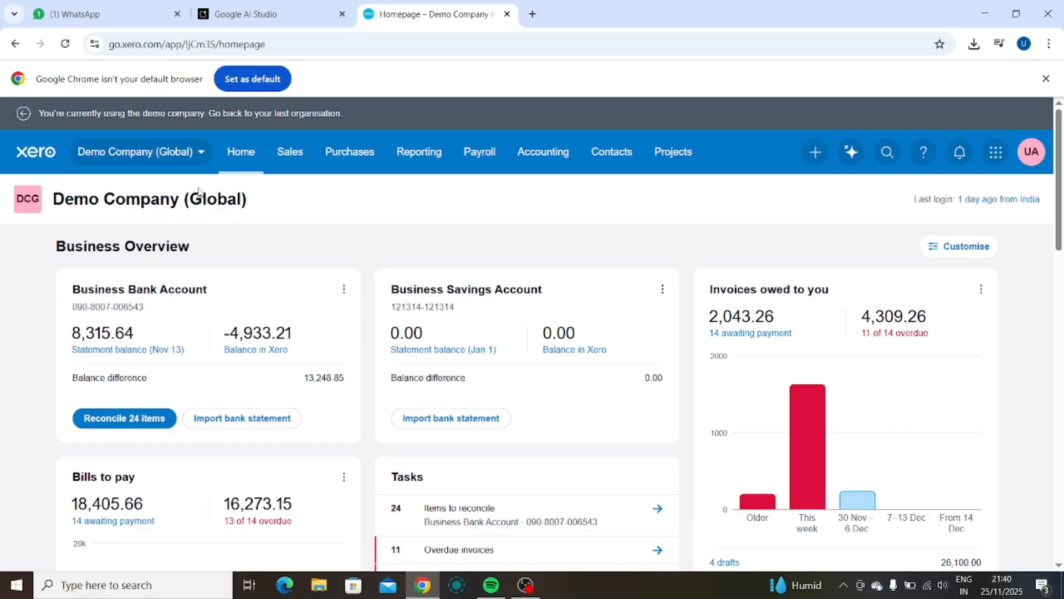
{"action": "left_click", "coordinate": [161, 153]}
{"action": "left_click", "coordinate": [162, 156]}
{"action": "left_click", "coordinate": [161, 158]}
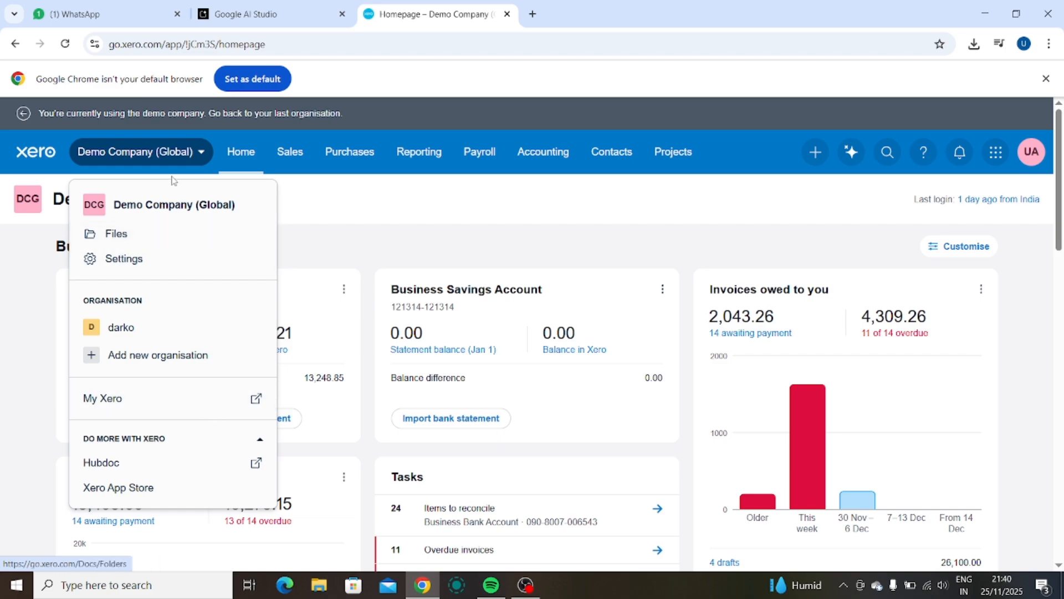
{"action": "left_click", "coordinate": [180, 157]}
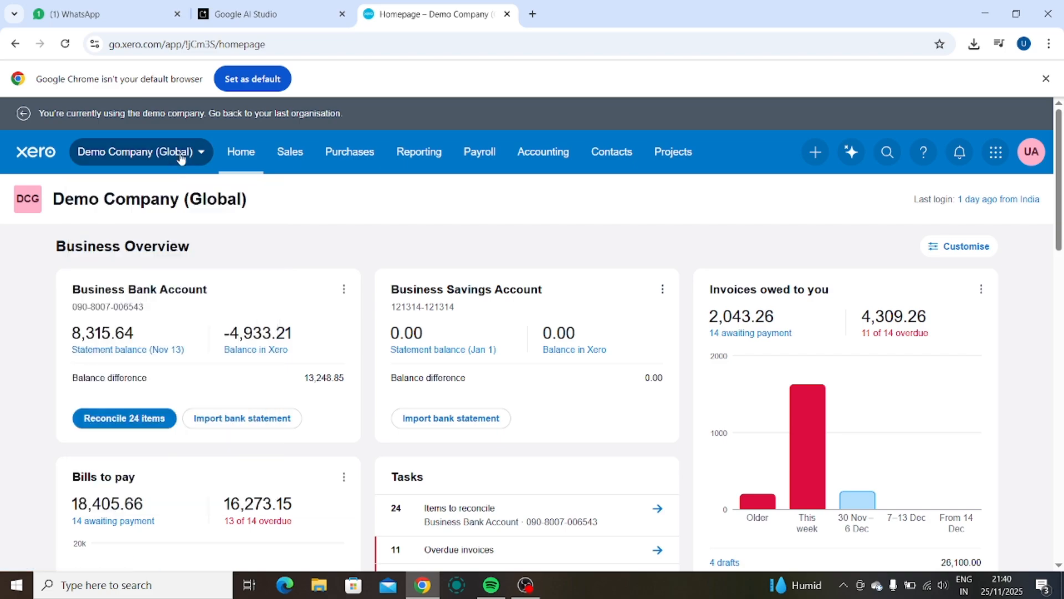
- Open the organisation's chart of accounts
{"action": "left_click", "coordinate": [541, 159]}
{"action": "left_click", "coordinate": [539, 161]}
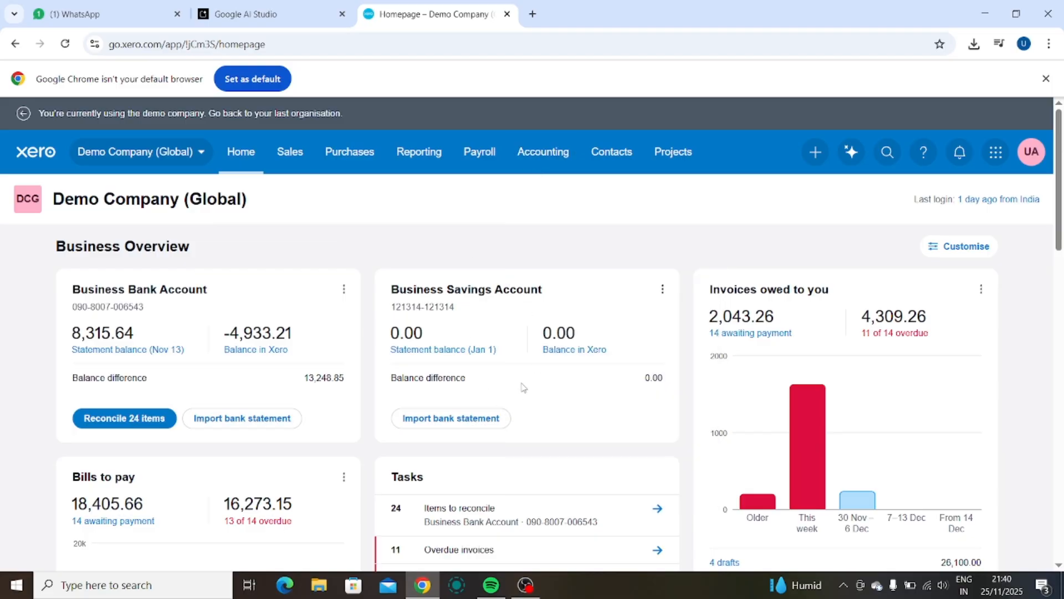
{"action": "left_click", "coordinate": [528, 159]}
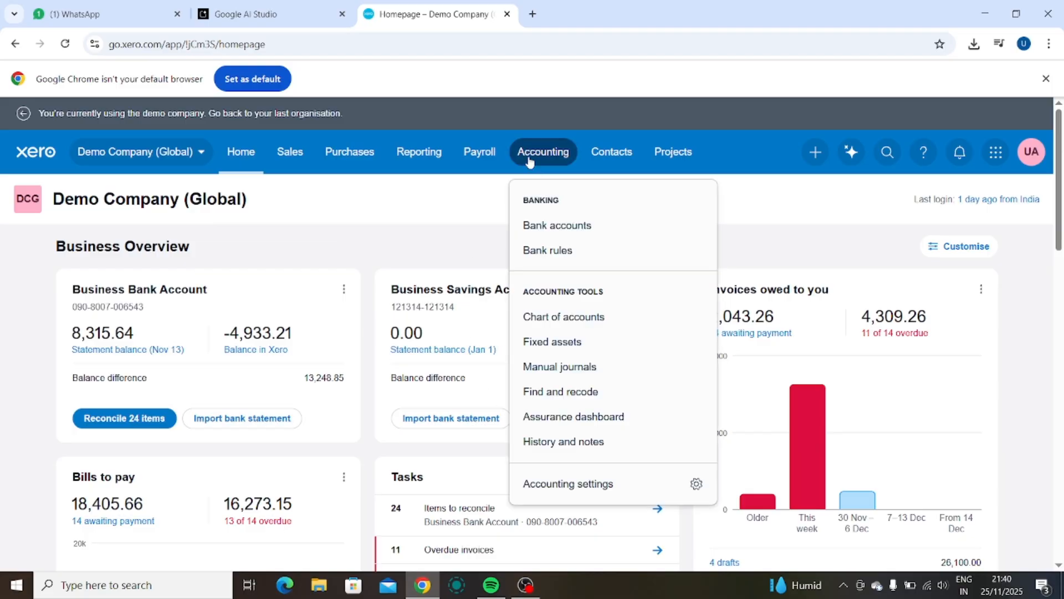
{"action": "left_click", "coordinate": [560, 322]}
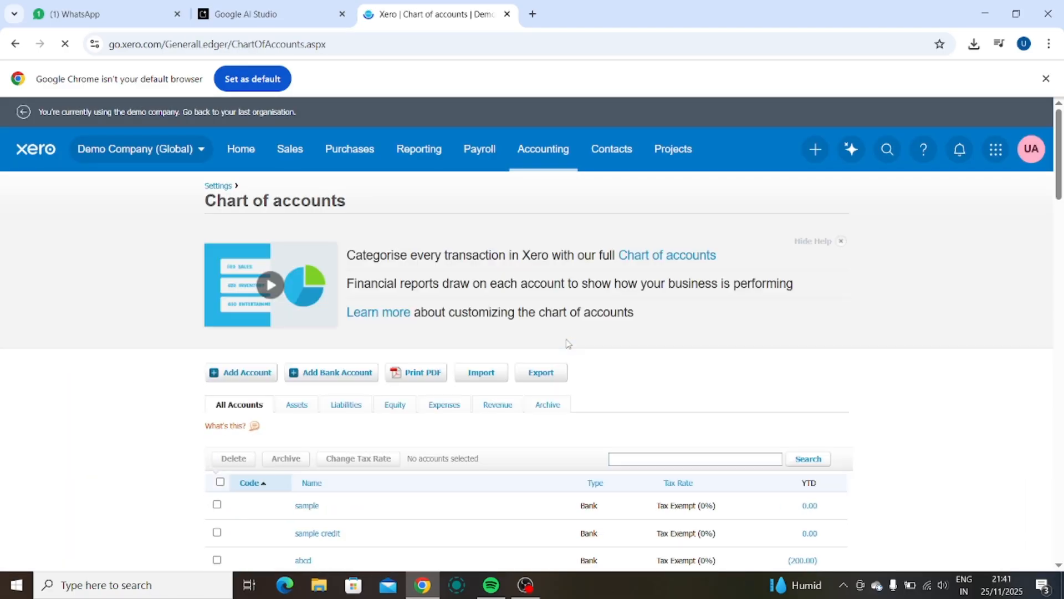
- Search the liability accounts for "Director", open the Director's Loan Account and save its details
{"action": "scroll", "coordinate": [659, 465], "scroll_direction": "down", "scroll_amount": 2}
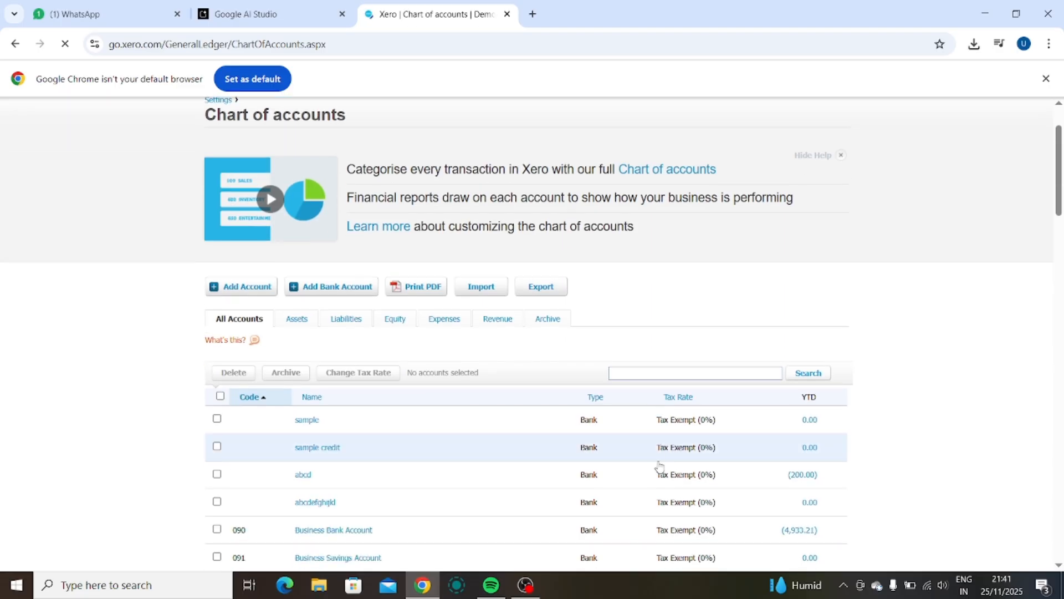
{"action": "left_click", "coordinate": [660, 373]}
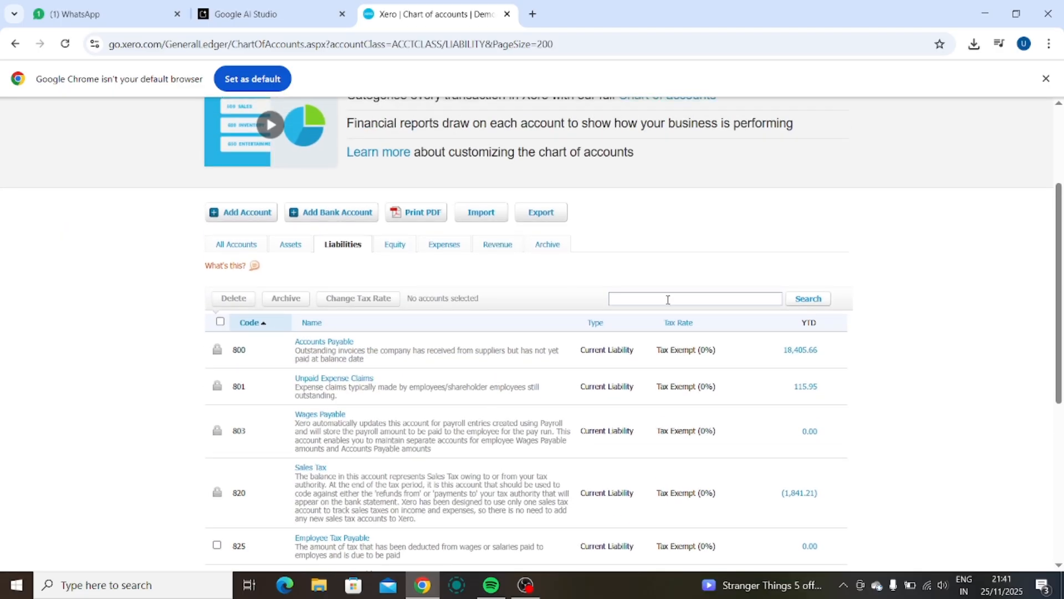
{"action": "left_click", "coordinate": [666, 299]}
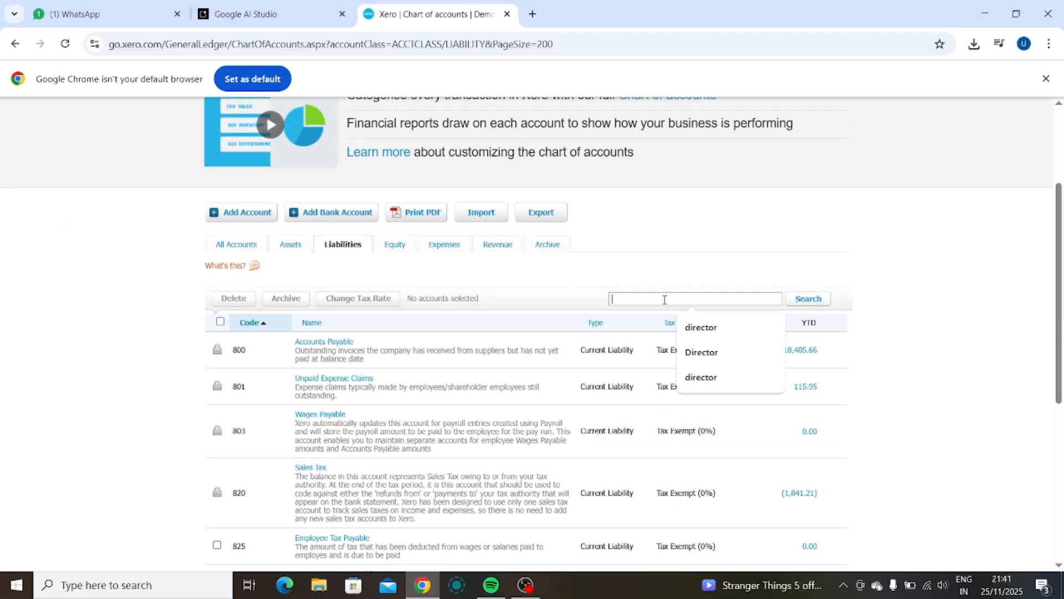
{"action": "left_click", "coordinate": [734, 352]}
{"action": "left_click", "coordinate": [797, 304]}
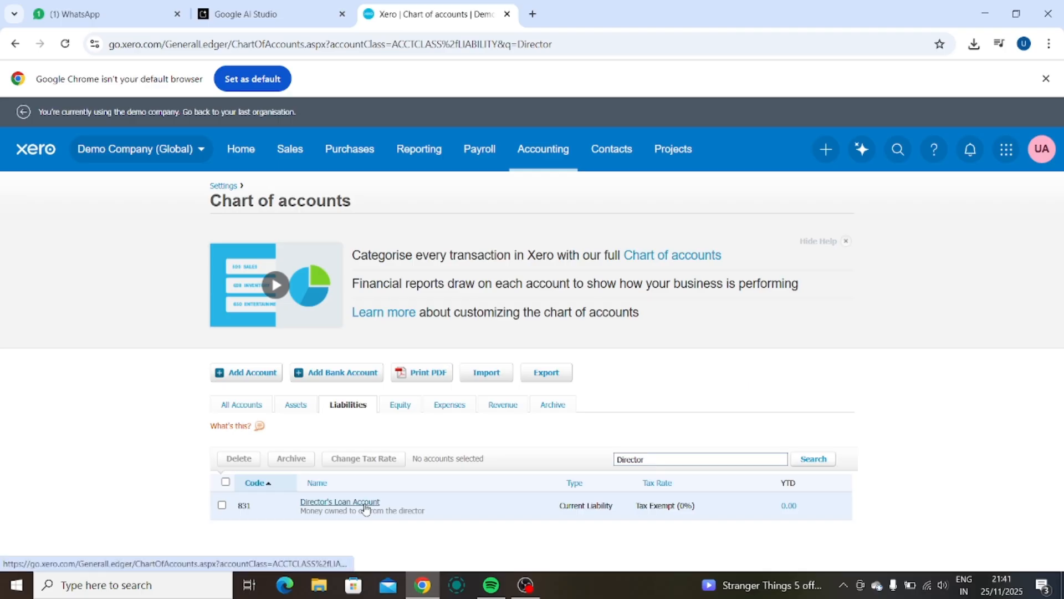
{"action": "left_click", "coordinate": [365, 508]}
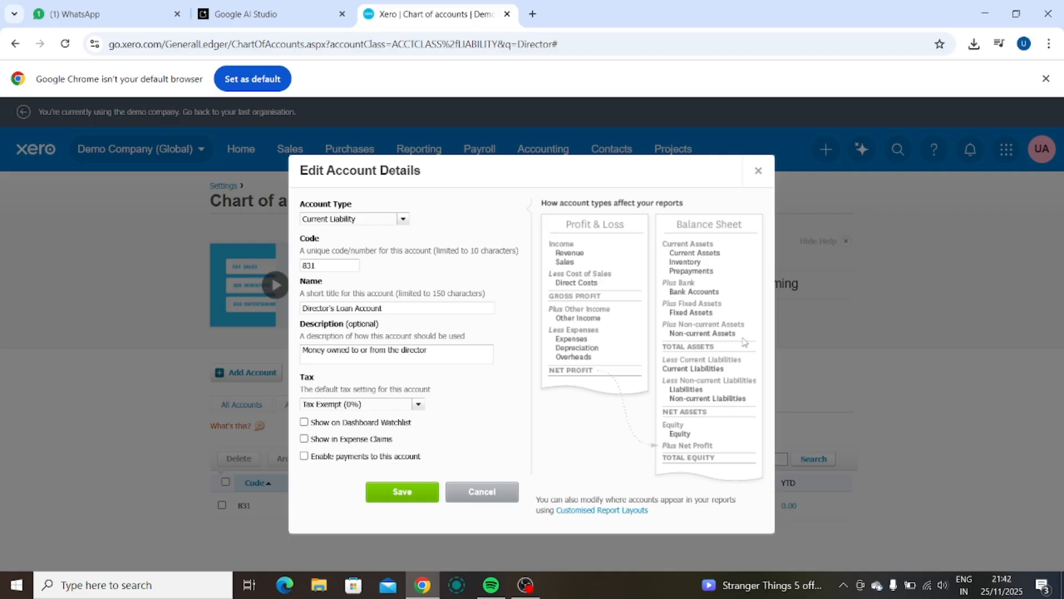
{"action": "left_click", "coordinate": [400, 489]}
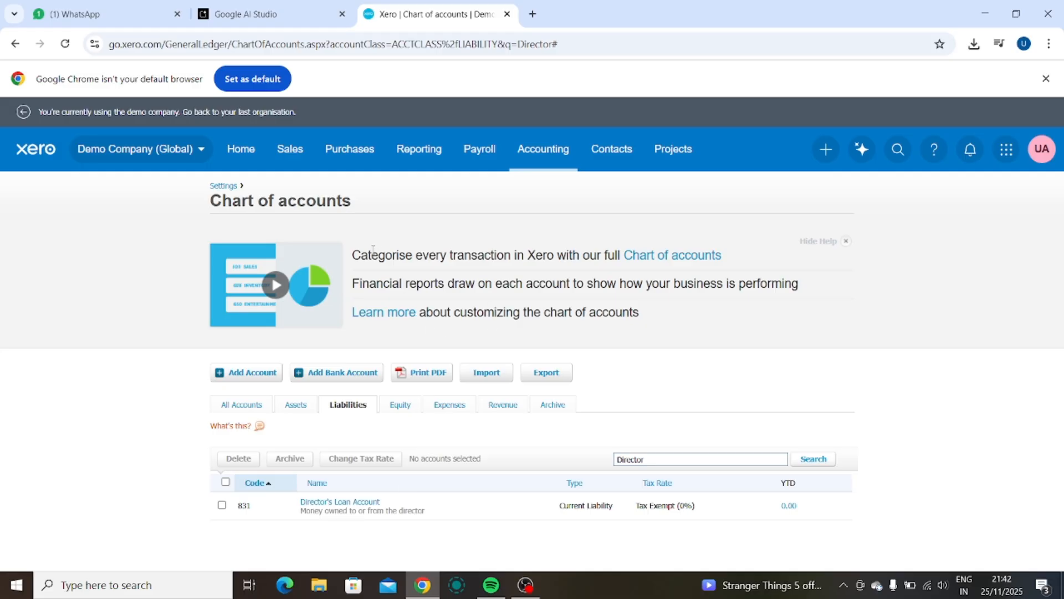
- Go to the bank accounts list and open the Business Bank Account's transactions
{"action": "left_click", "coordinate": [249, 151]}
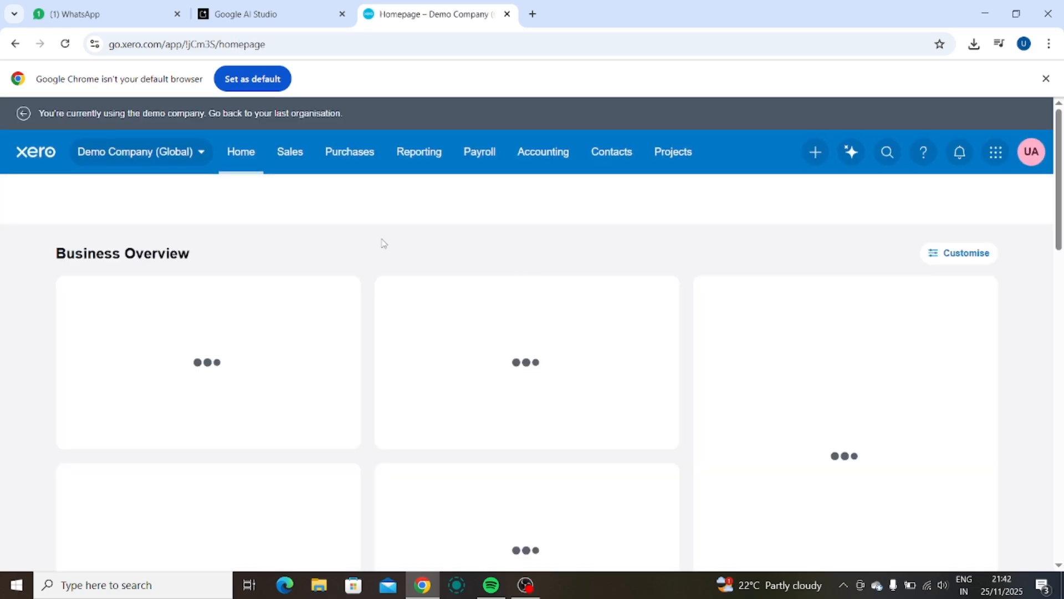
{"action": "left_click", "coordinate": [527, 163]}
{"action": "left_click", "coordinate": [538, 227]}
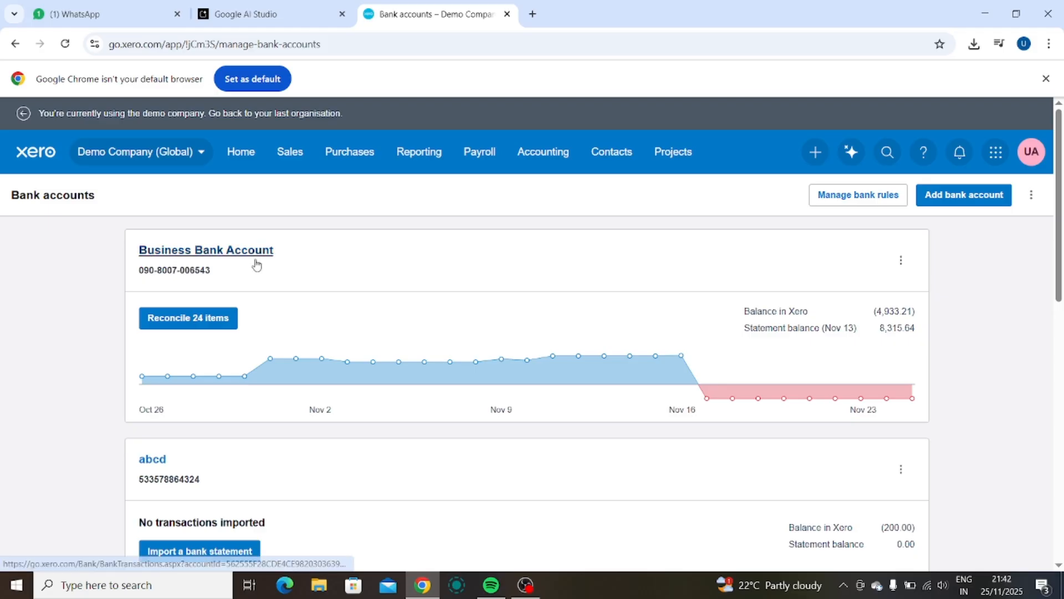
{"action": "left_click", "coordinate": [252, 253]}
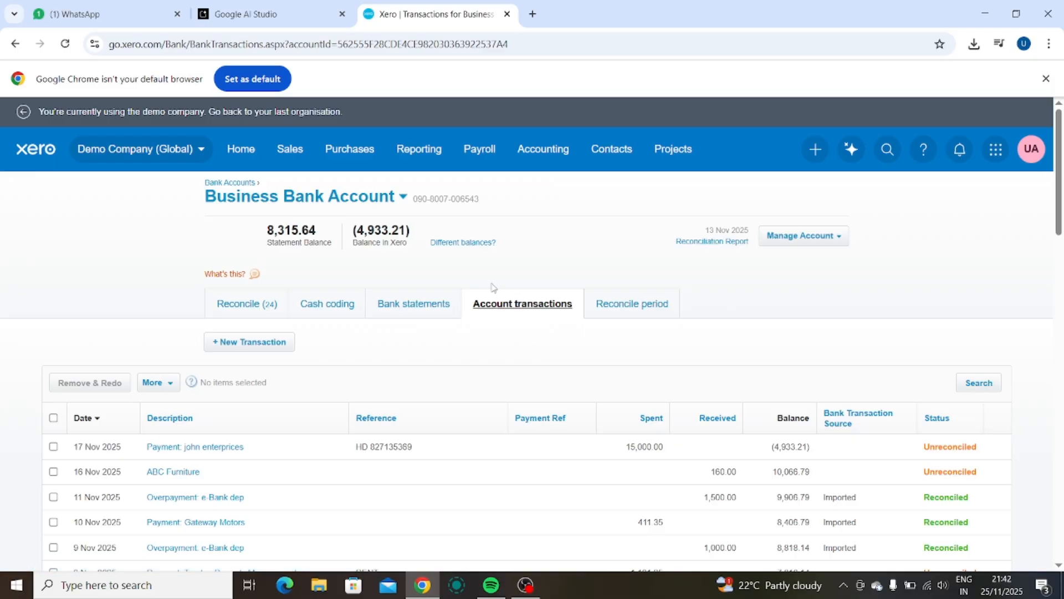
- Open the 10 Nov 2025 Gateway Motors payment and unreconcile it
{"action": "scroll", "coordinate": [460, 410], "scroll_direction": "down", "scroll_amount": 3}
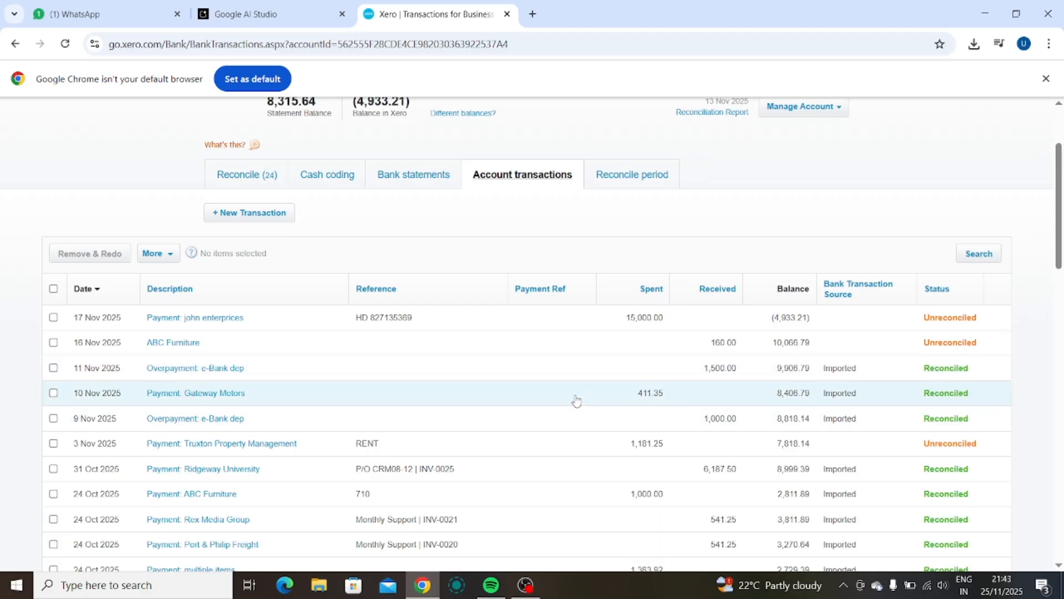
{"action": "left_click", "coordinate": [577, 400]}
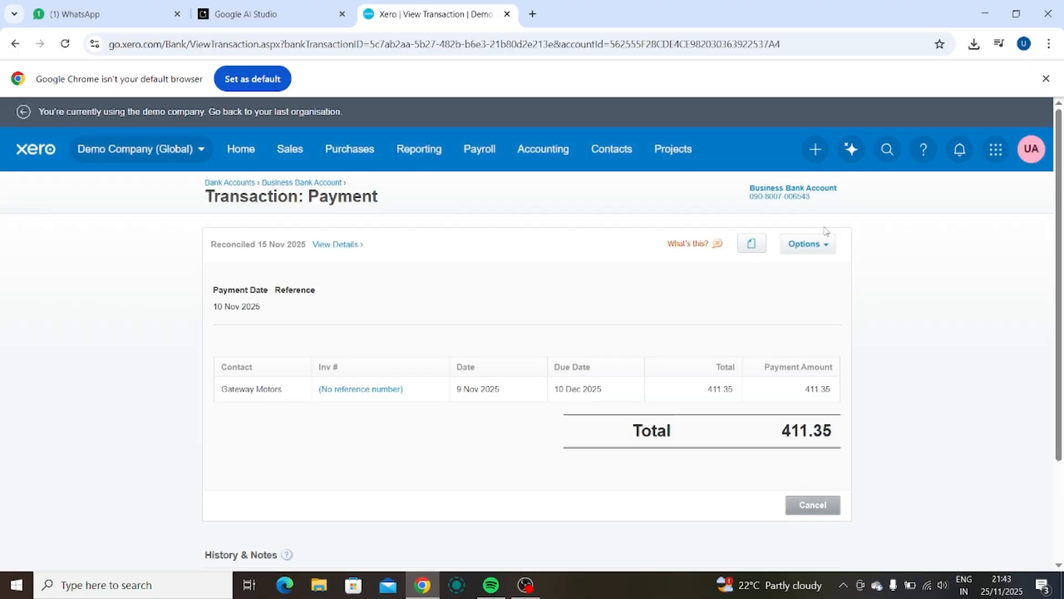
{"action": "left_click", "coordinate": [808, 245]}
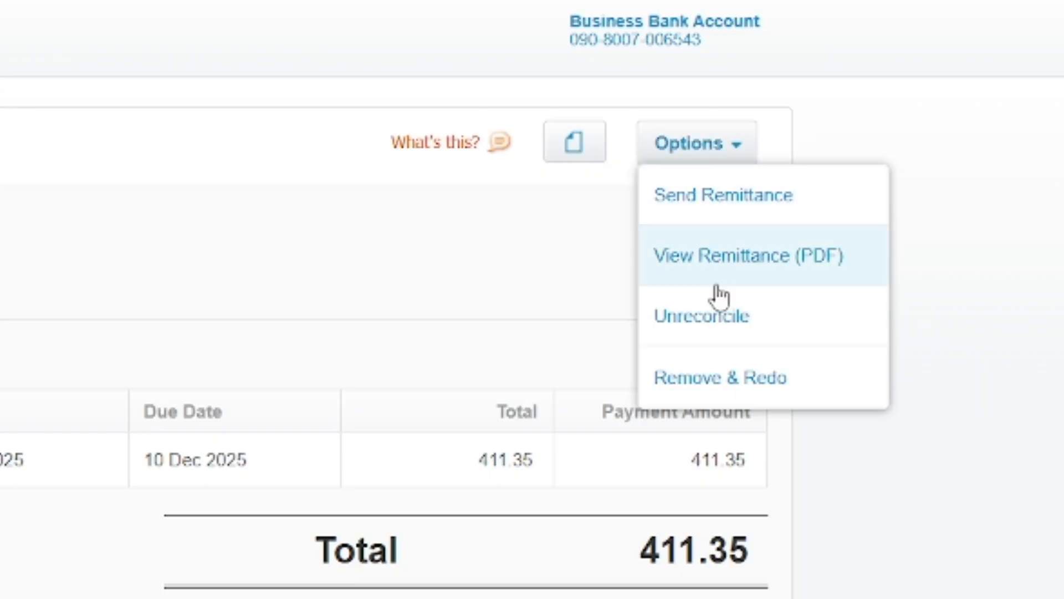
{"action": "left_click", "coordinate": [724, 339]}
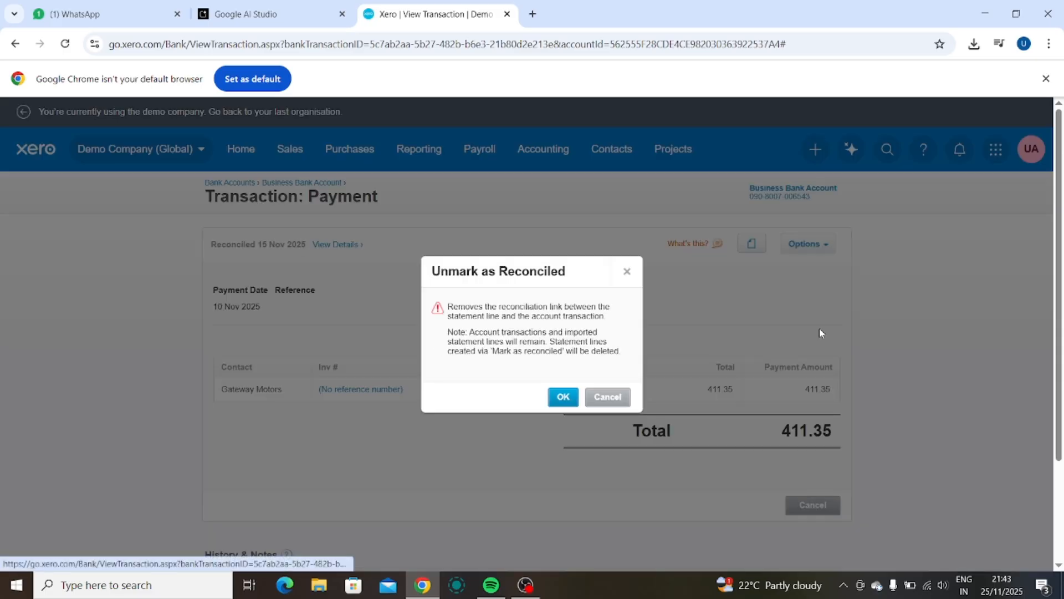
{"action": "left_click", "coordinate": [571, 401]}
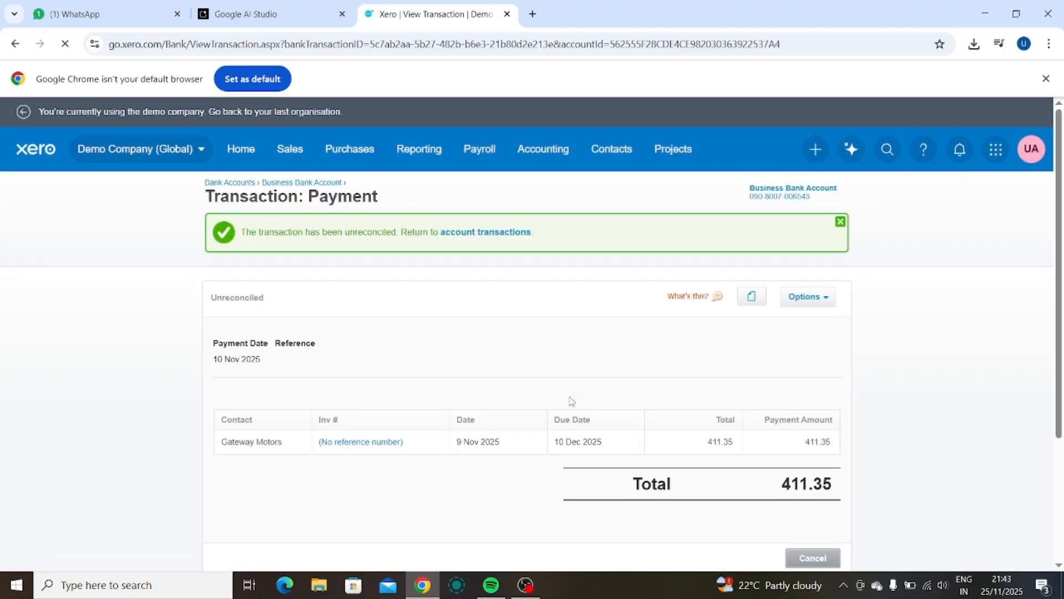
- Open the Business Bank Account's reconciliation page and view all of its reconciled transactions
{"action": "scroll", "coordinate": [582, 331], "scroll_direction": "down", "scroll_amount": 1}
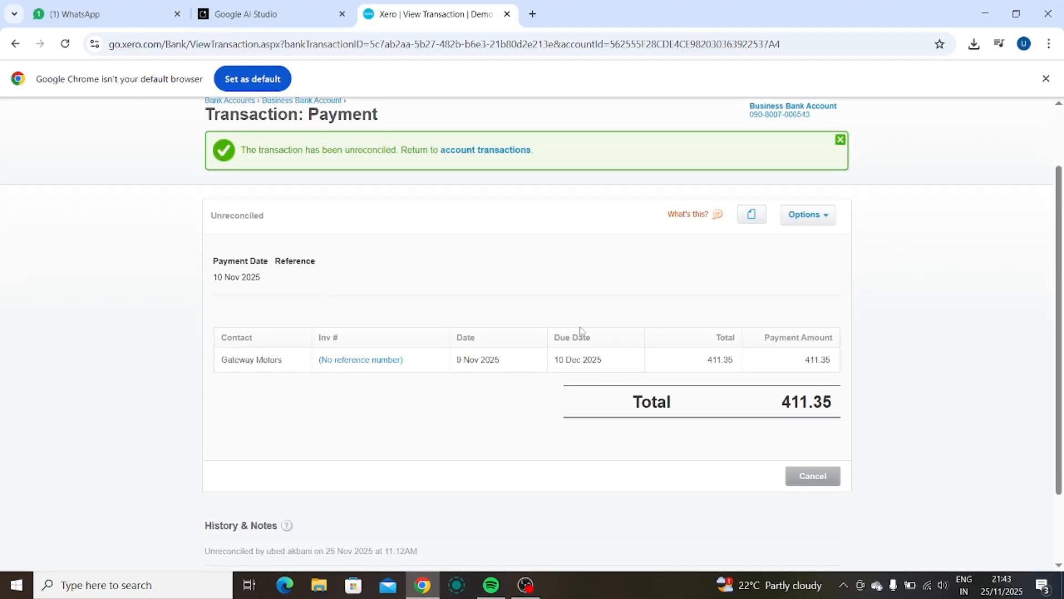
{"action": "scroll", "coordinate": [582, 331], "scroll_direction": "up", "scroll_amount": 1}
{"action": "scroll", "coordinate": [551, 347], "scroll_direction": "down", "scroll_amount": 2}
{"action": "scroll", "coordinate": [552, 346], "scroll_direction": "up", "scroll_amount": 1}
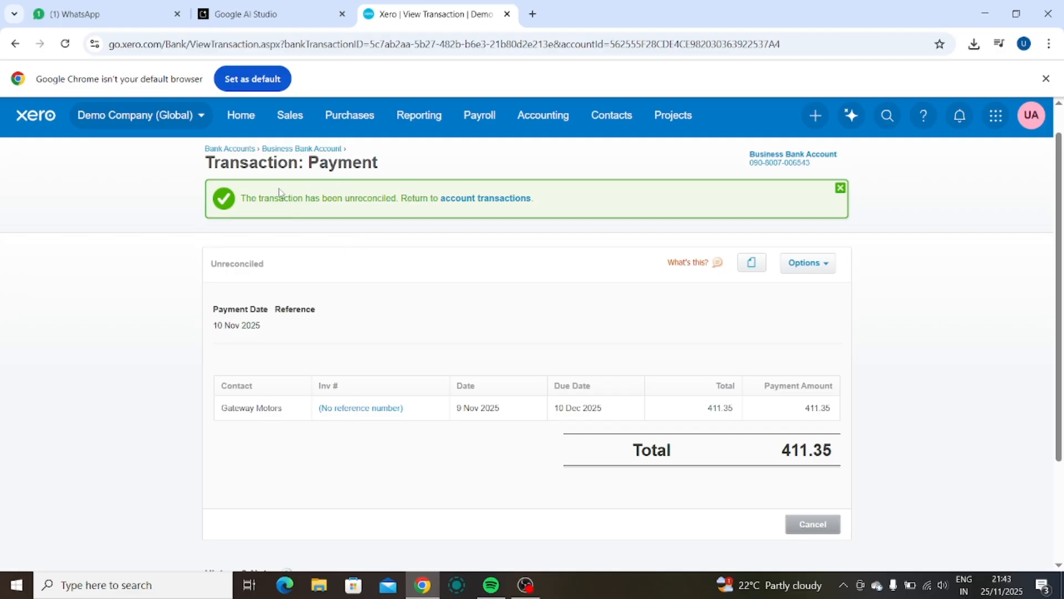
{"action": "left_click", "coordinate": [207, 318]}
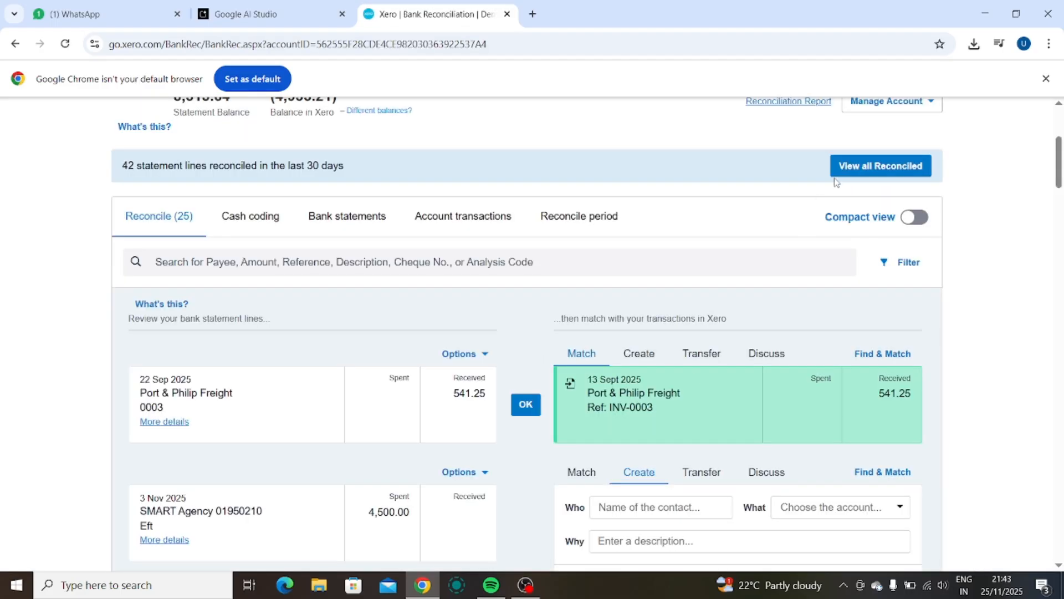
{"action": "left_click", "coordinate": [878, 166]}
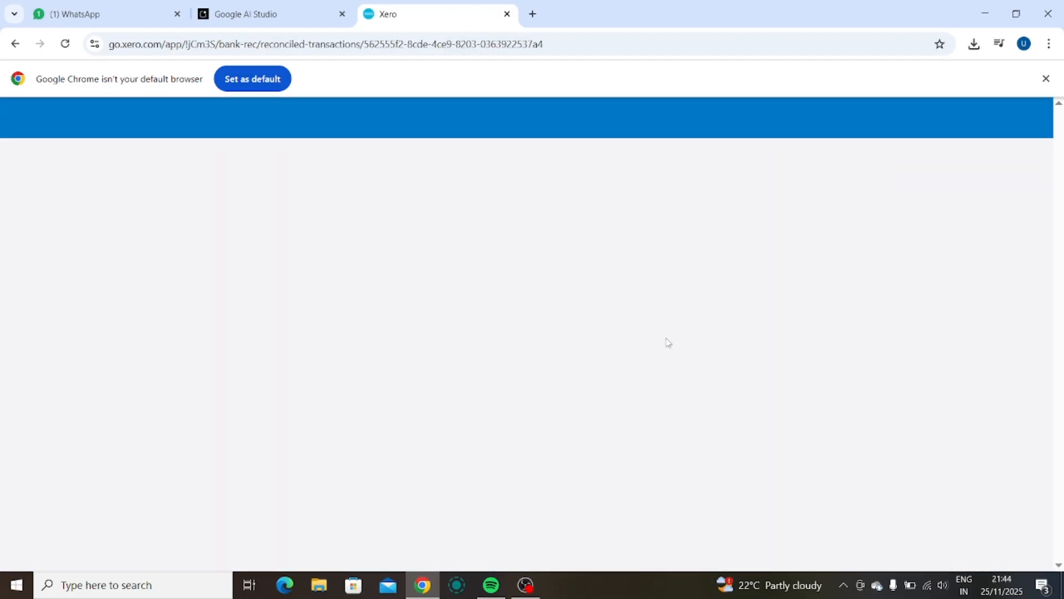
- Open the reconciled e-Bank dep transaction of 11 Nov 2025 and delete its statement line
{"action": "scroll", "coordinate": [454, 388], "scroll_direction": "down", "scroll_amount": 2}
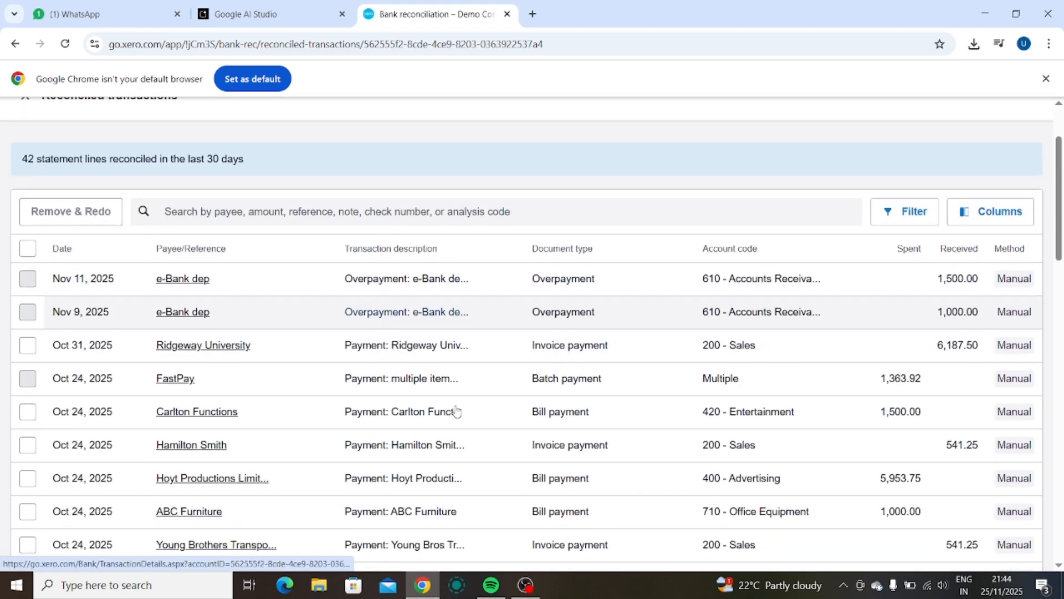
{"action": "scroll", "coordinate": [456, 410], "scroll_direction": "down", "scroll_amount": 1}
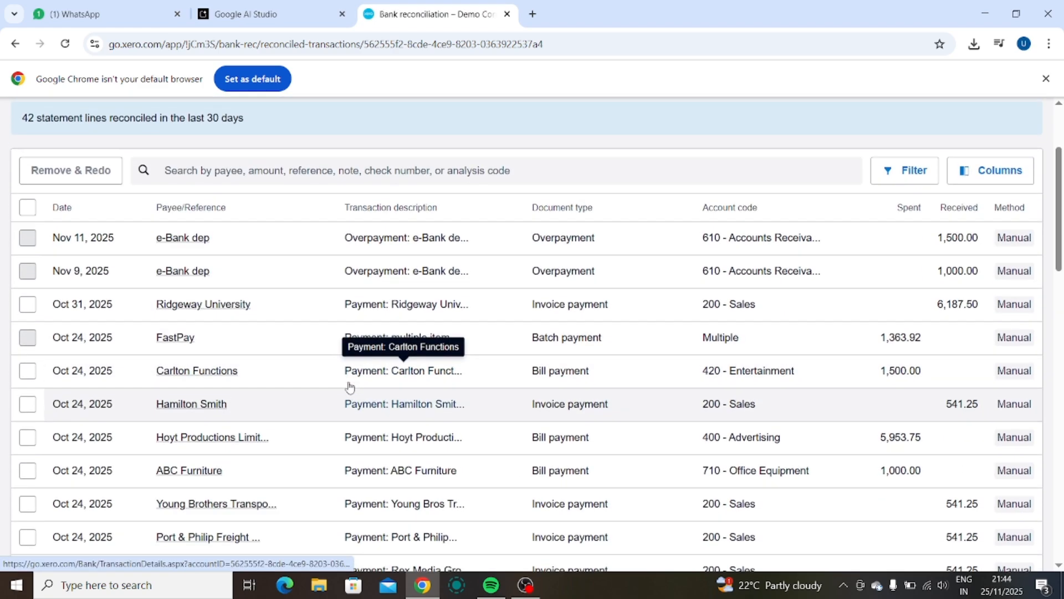
{"action": "scroll", "coordinate": [349, 382], "scroll_direction": "up", "scroll_amount": 3}
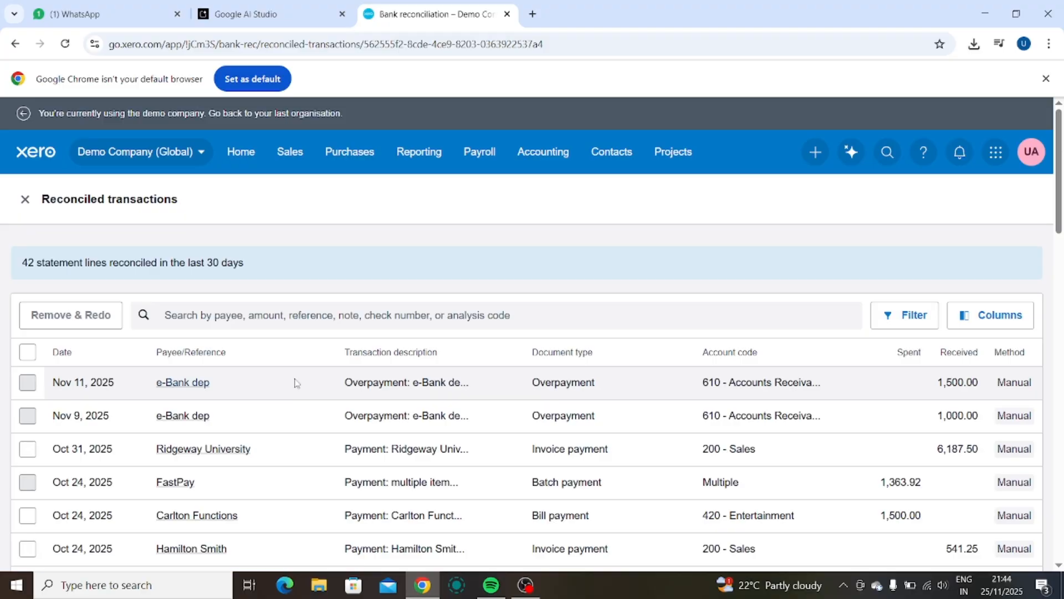
{"action": "left_click", "coordinate": [296, 384]}
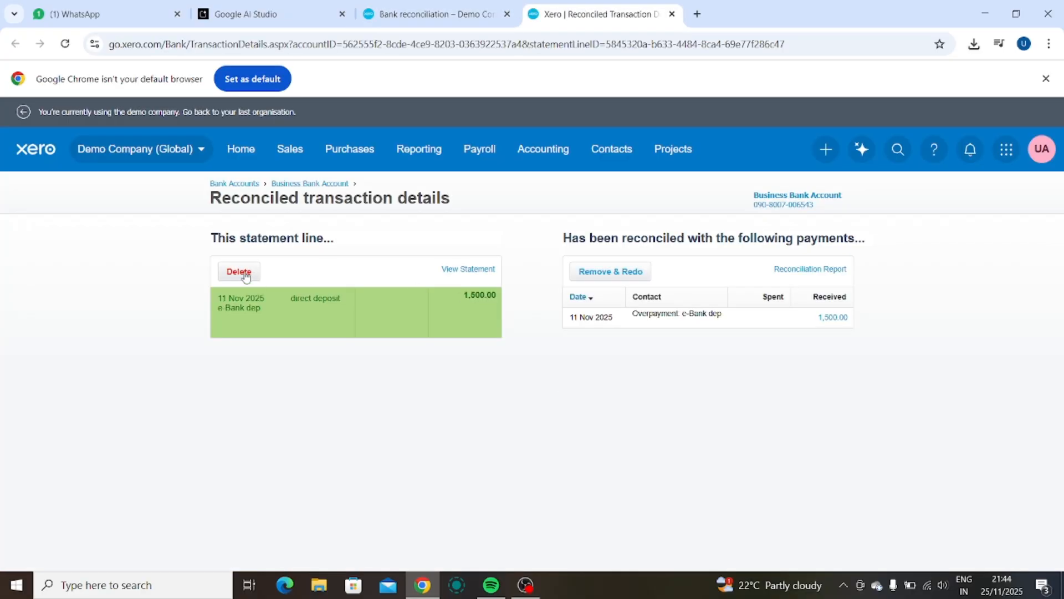
{"action": "left_click", "coordinate": [246, 275]}
{"action": "left_click", "coordinate": [558, 408]}
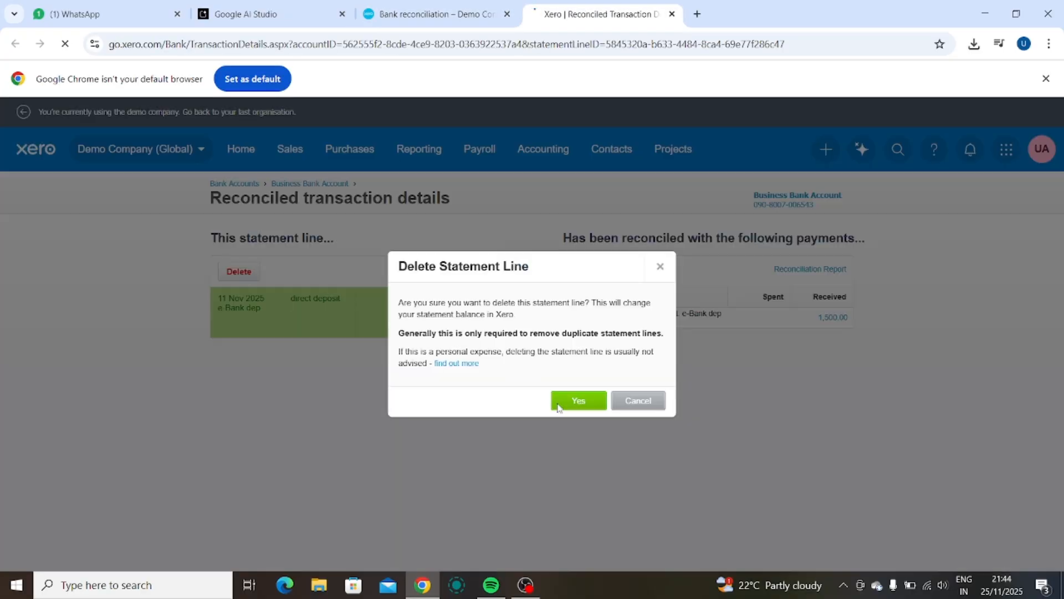